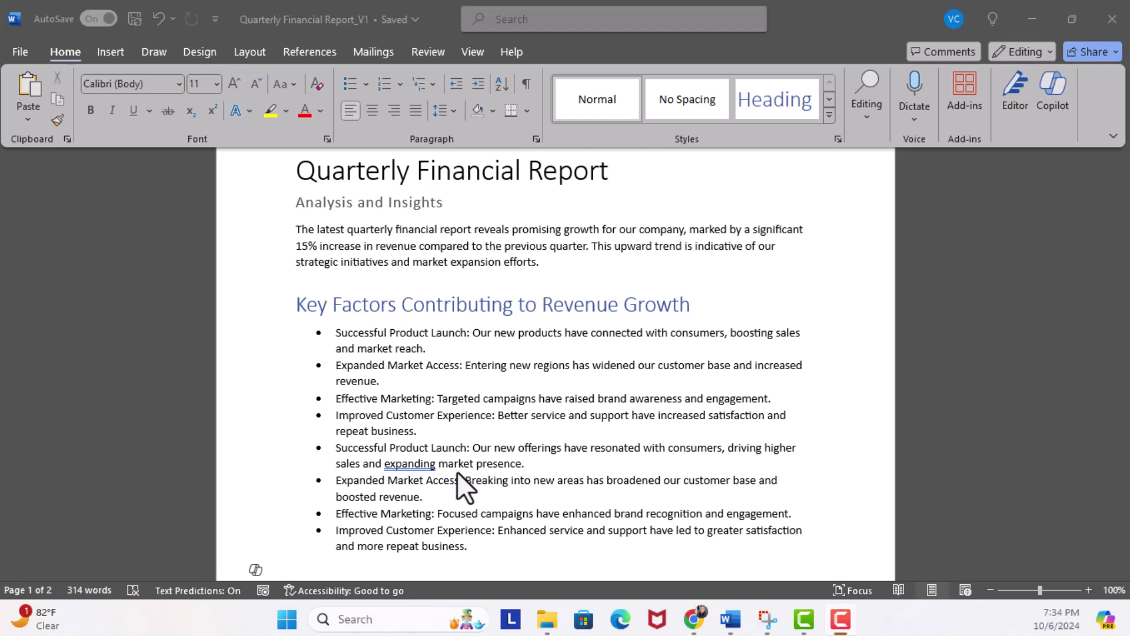
# Convert the eight revenue-growth bullets into a Category and Details table with Copilot's Visualize as a Table.
pyautogui.click(471, 504)
pyautogui.moveTo(472, 548); pyautogui.dragTo(325, 338)
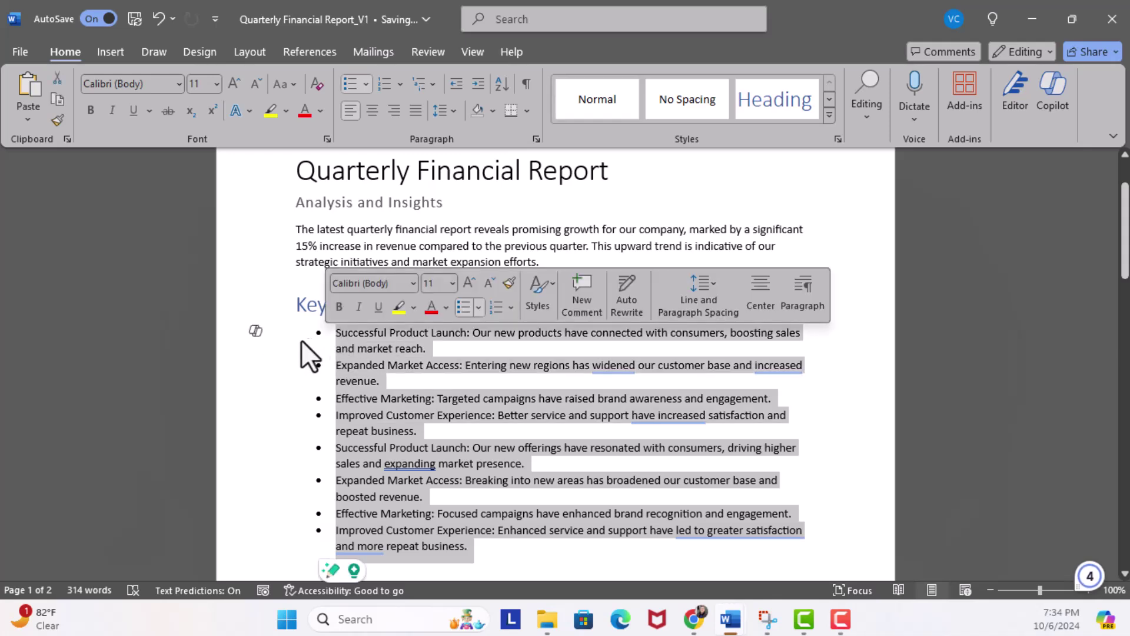
pyautogui.click(259, 333)
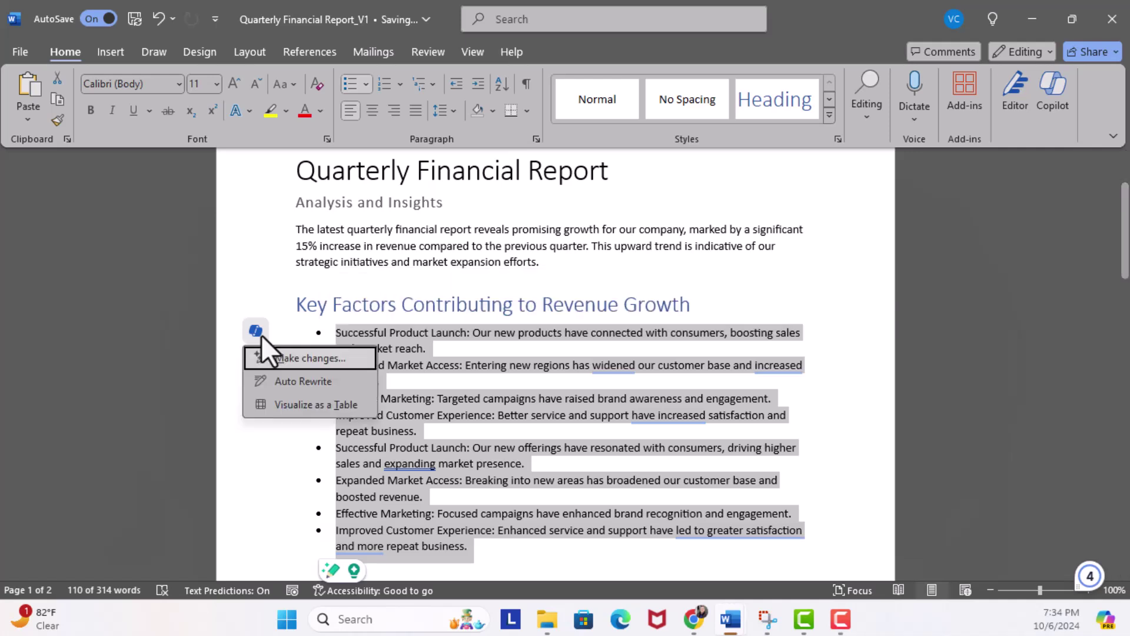
pyautogui.click(298, 406)
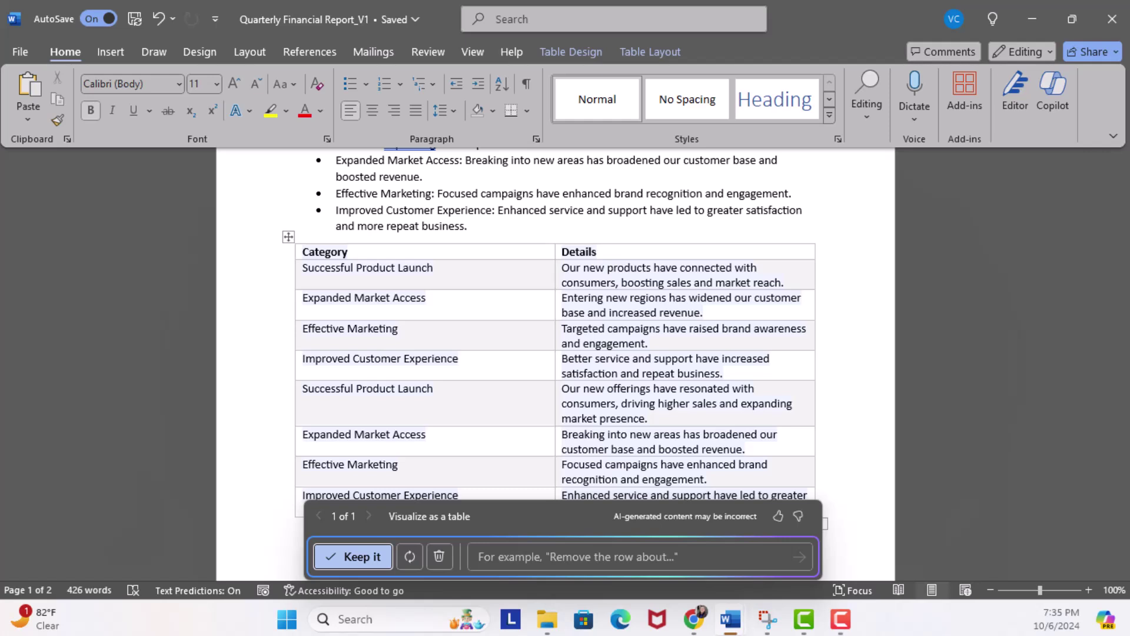
pyautogui.scroll(-2, 189, 416)
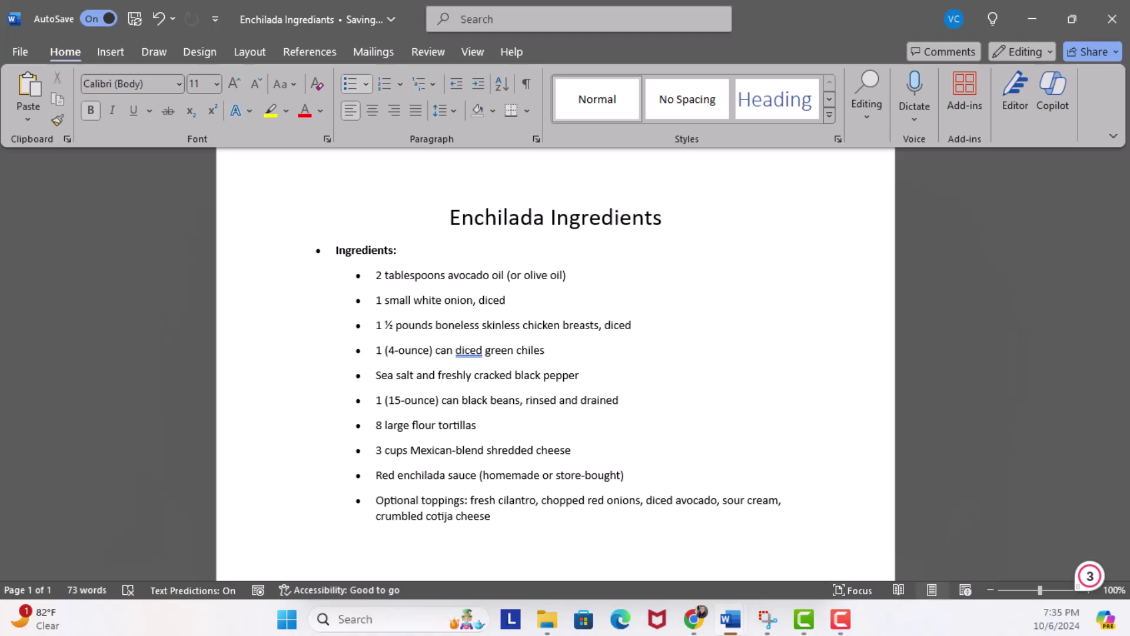
# Convert the enchilada ingredient list into an Ingredient and Quantity table with Visualize as a Table.
pyautogui.moveTo(532, 520); pyautogui.dragTo(255, 250)
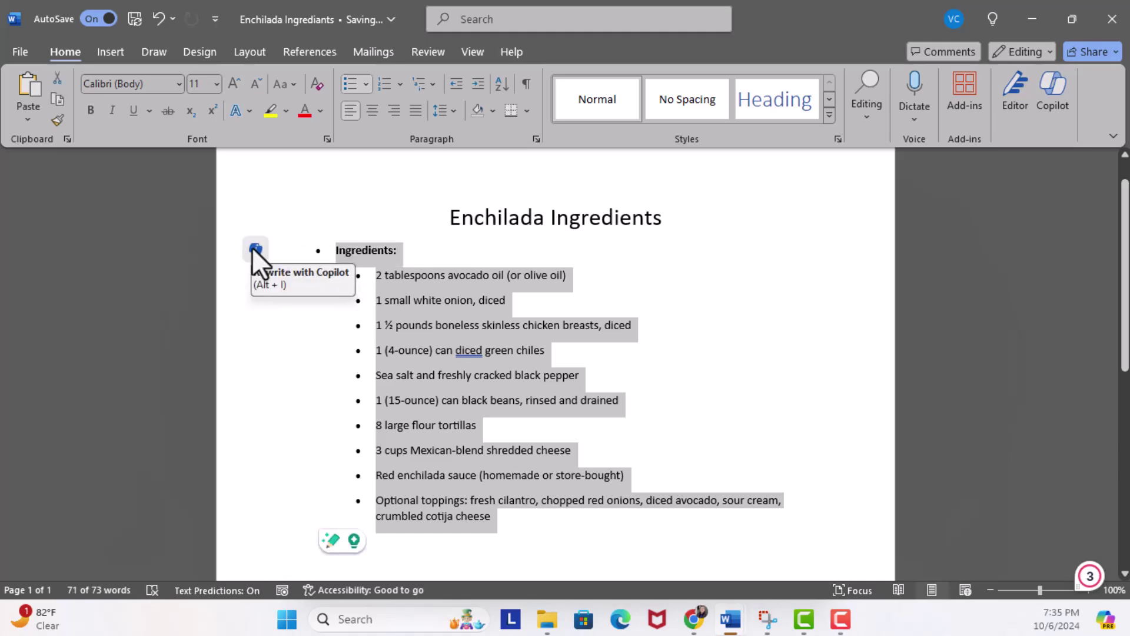
pyautogui.click(255, 249)
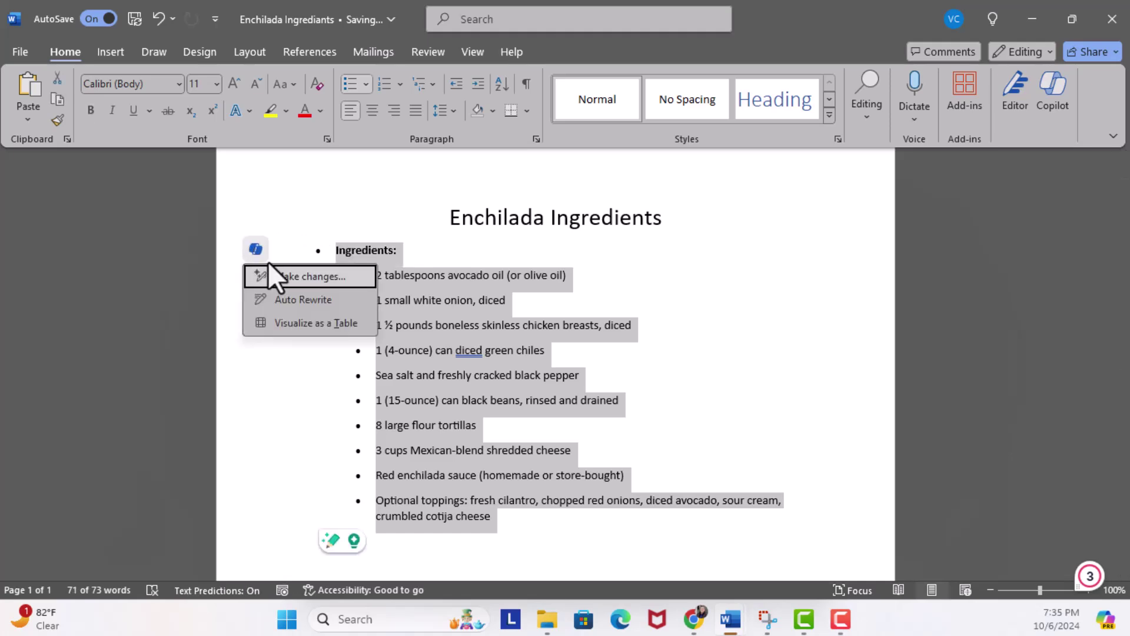
pyautogui.click(296, 324)
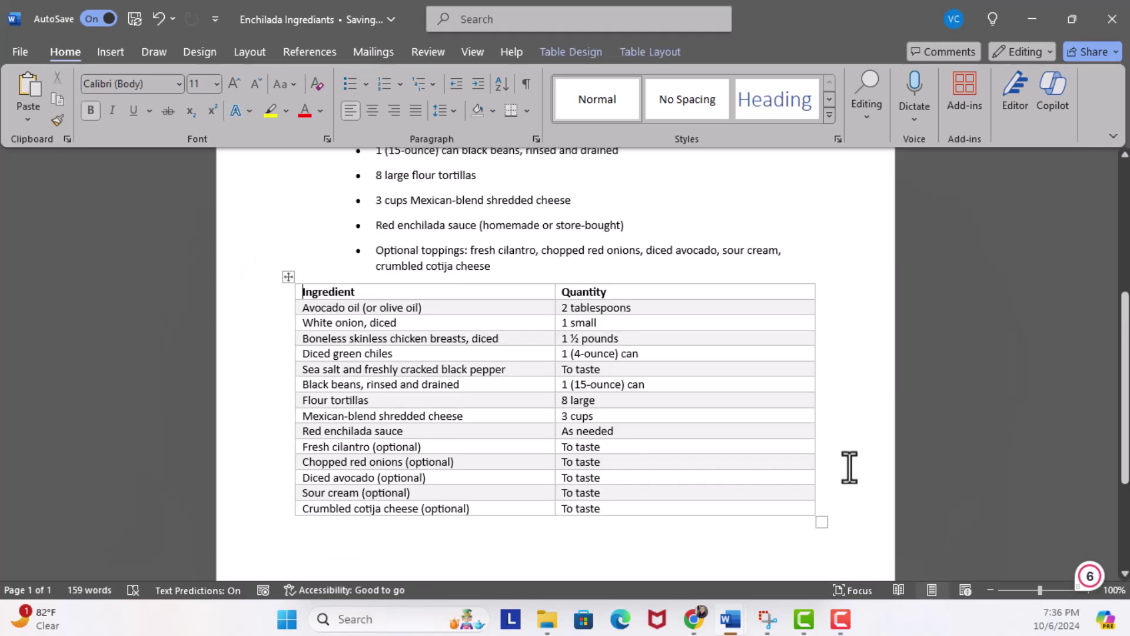
# Reselect the entire ingredient list and review the 15-row table below it.
pyautogui.scroll(5, 670, 378)
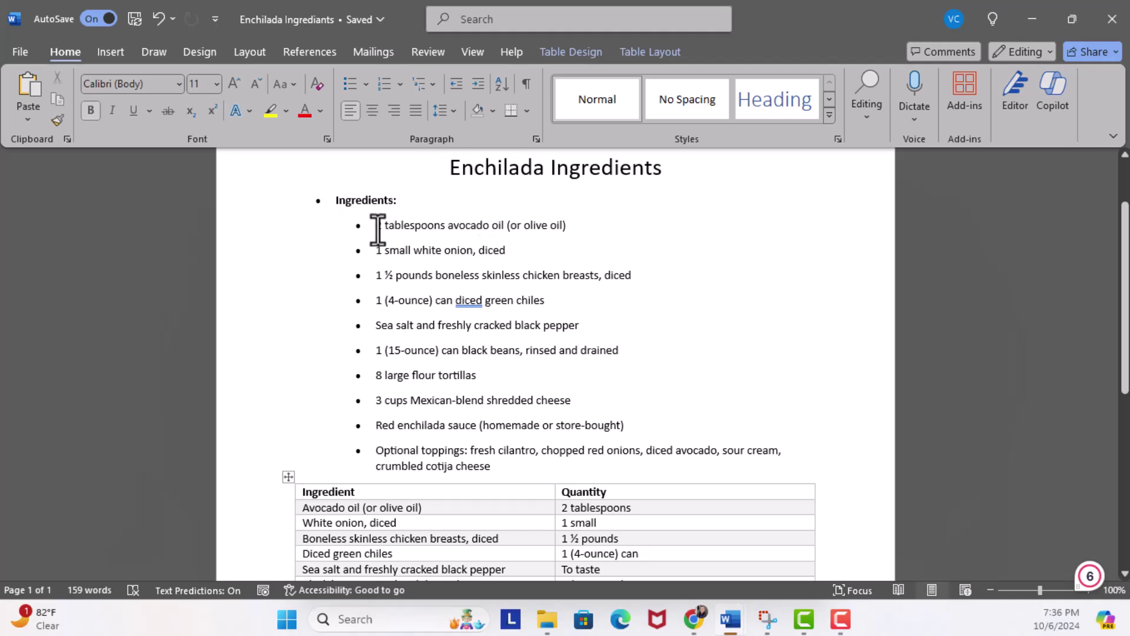
pyautogui.moveTo(377, 228); pyautogui.dragTo(499, 461)
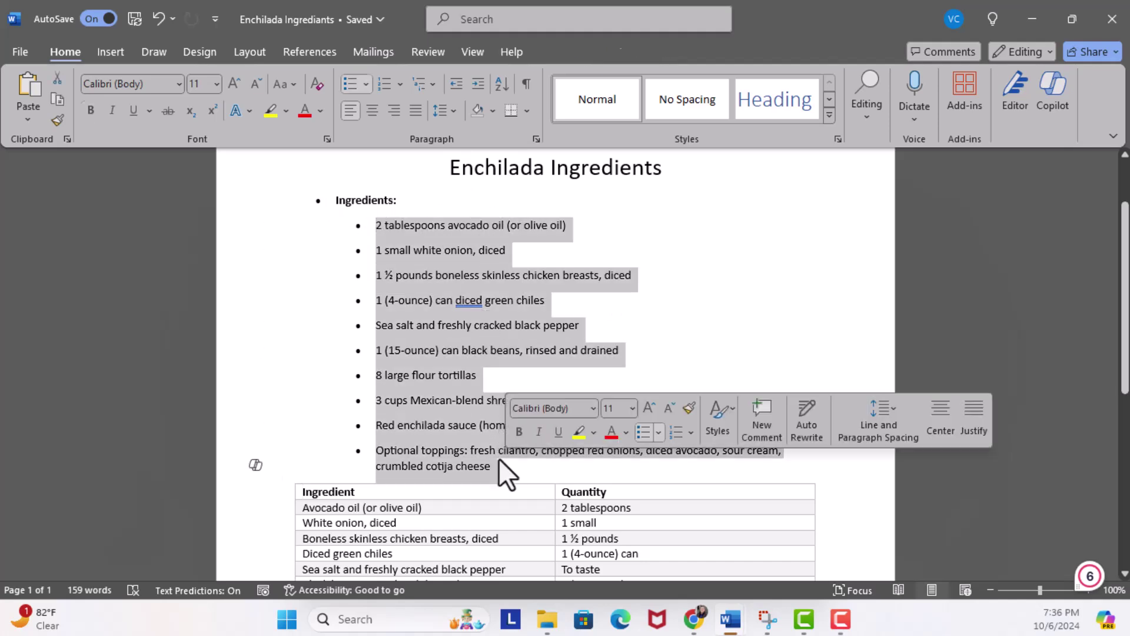
pyautogui.scroll(-3, 361, 354)
pyautogui.scroll(-2, 391, 395)
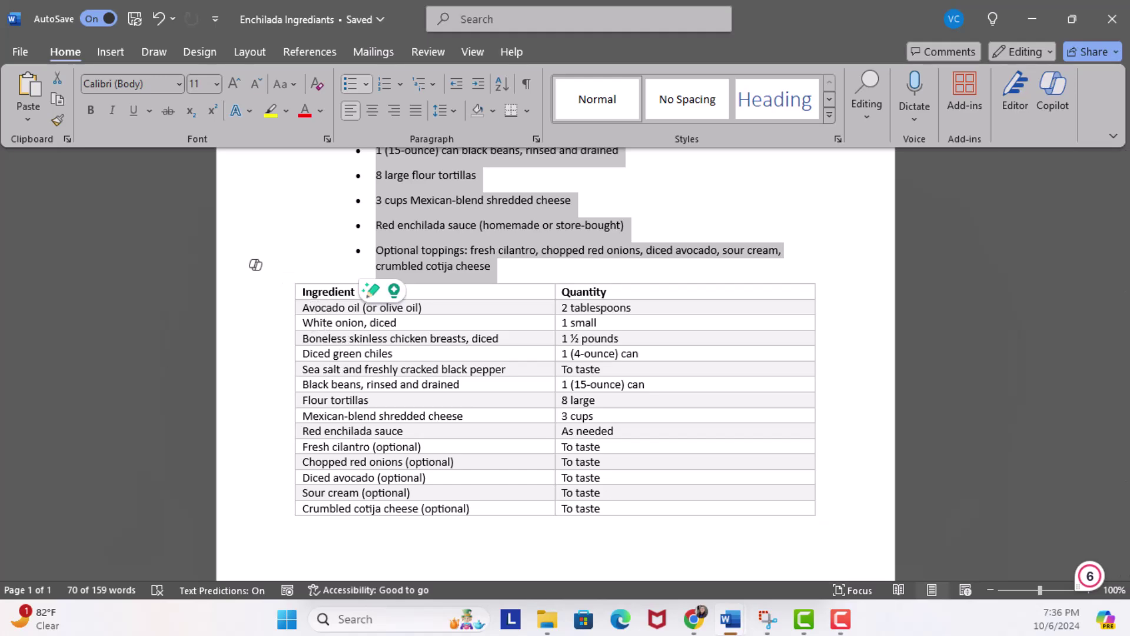
# Copy Perplexity's bulleted answer on 2024 graduate job positions and salaries, then return to the positions document.
pyautogui.hotkey('alt', 'Tab')
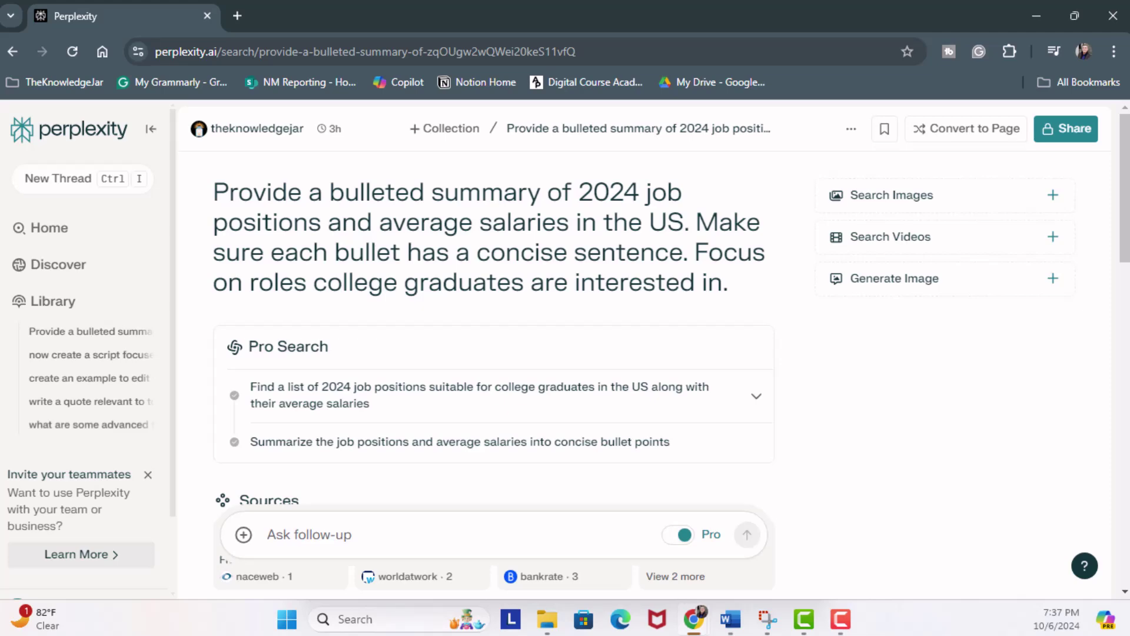
pyautogui.scroll(-8, 386, 265)
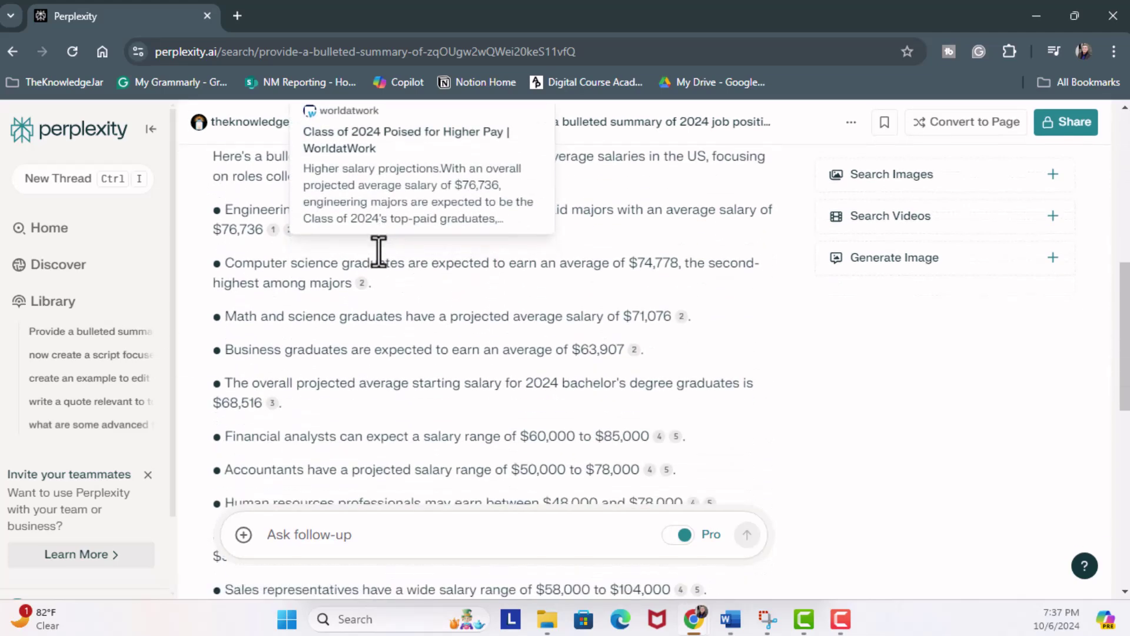
pyautogui.scroll(-6, 278, 226)
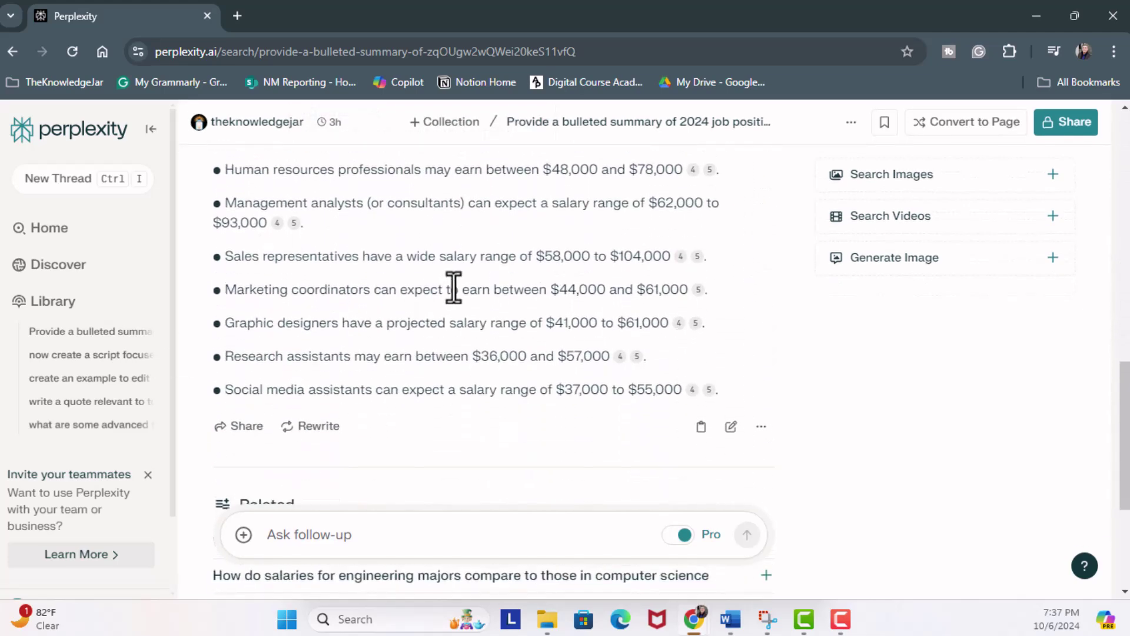
pyautogui.scroll(-3, 454, 288)
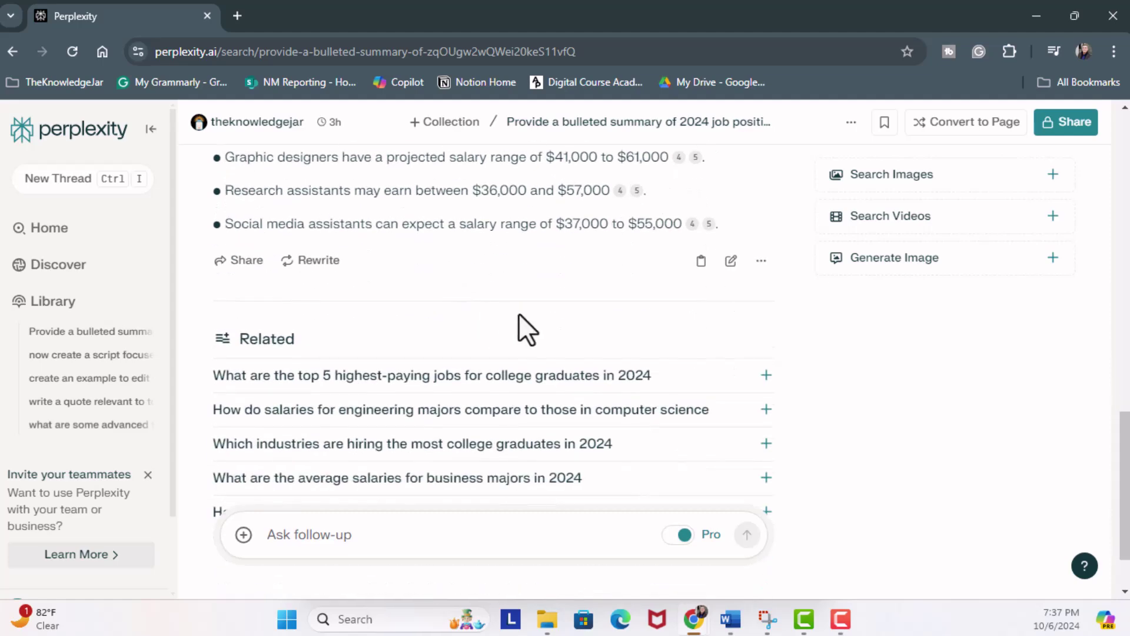
pyautogui.click(700, 259)
pyautogui.hotkey('alt', 'Tab')
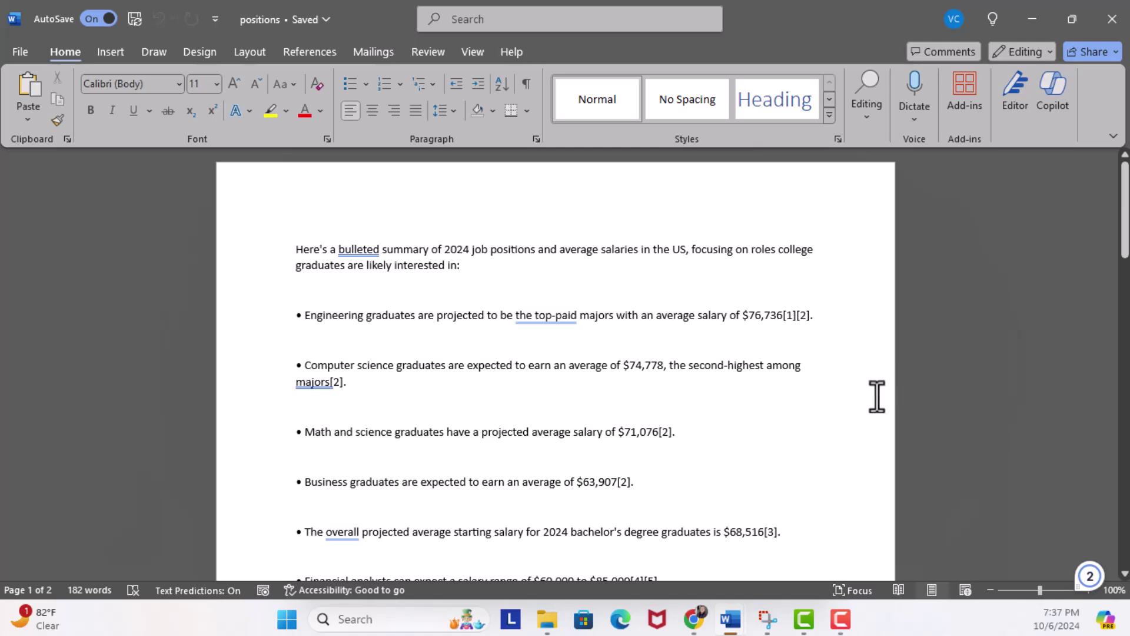
# Turn the pasted salary summary into a Role/Major and salary table, then switch to the Gmail email.
pyautogui.scroll(-3, 875, 395)
pyautogui.scroll(-7, 870, 395)
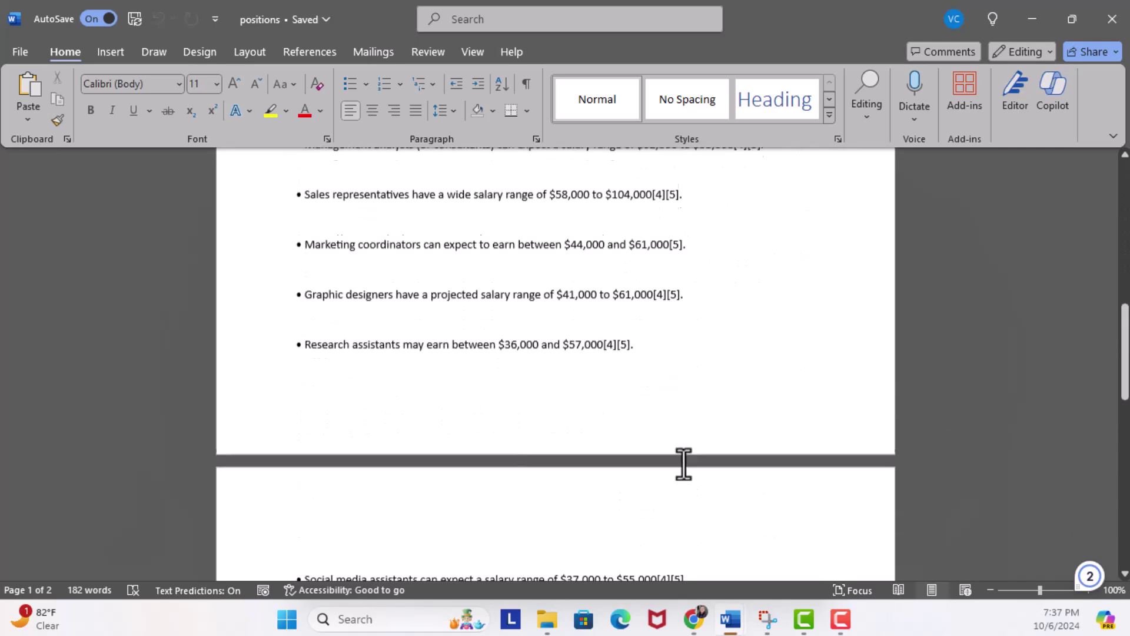
pyautogui.scroll(-4, 647, 418)
pyautogui.moveTo(696, 245); pyautogui.dragTo(71, 13)
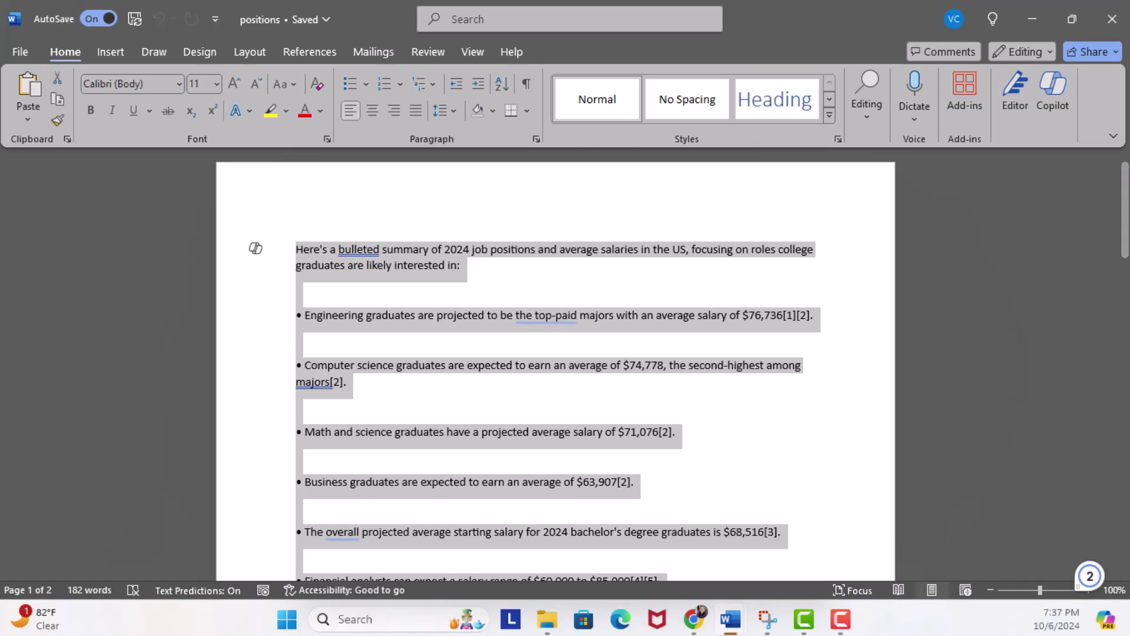
pyautogui.click(256, 248)
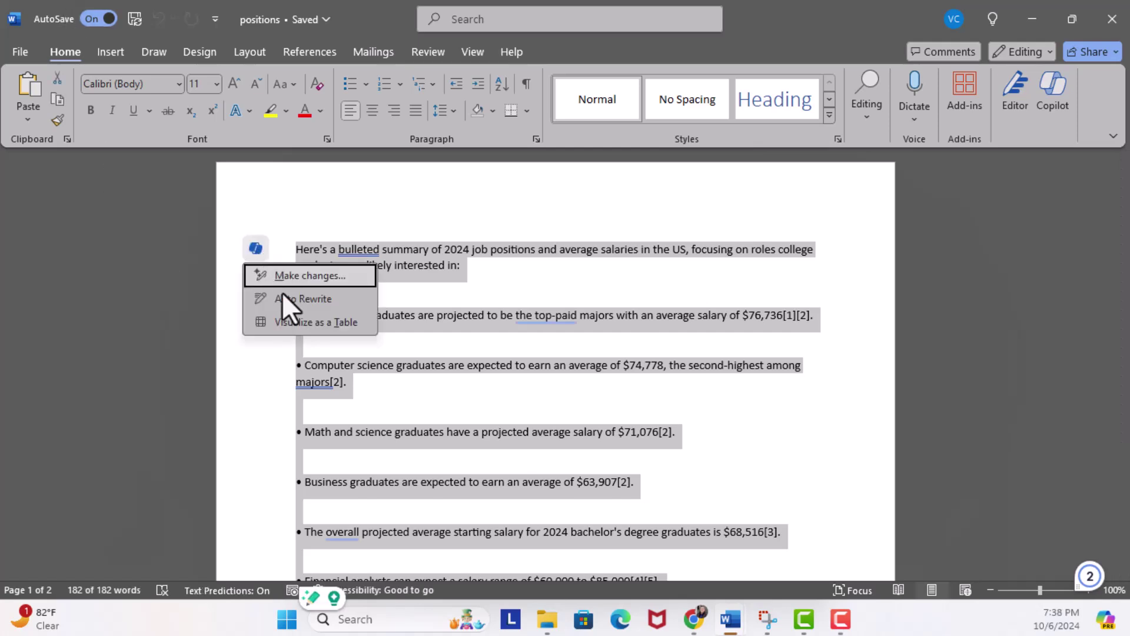
pyautogui.click(286, 322)
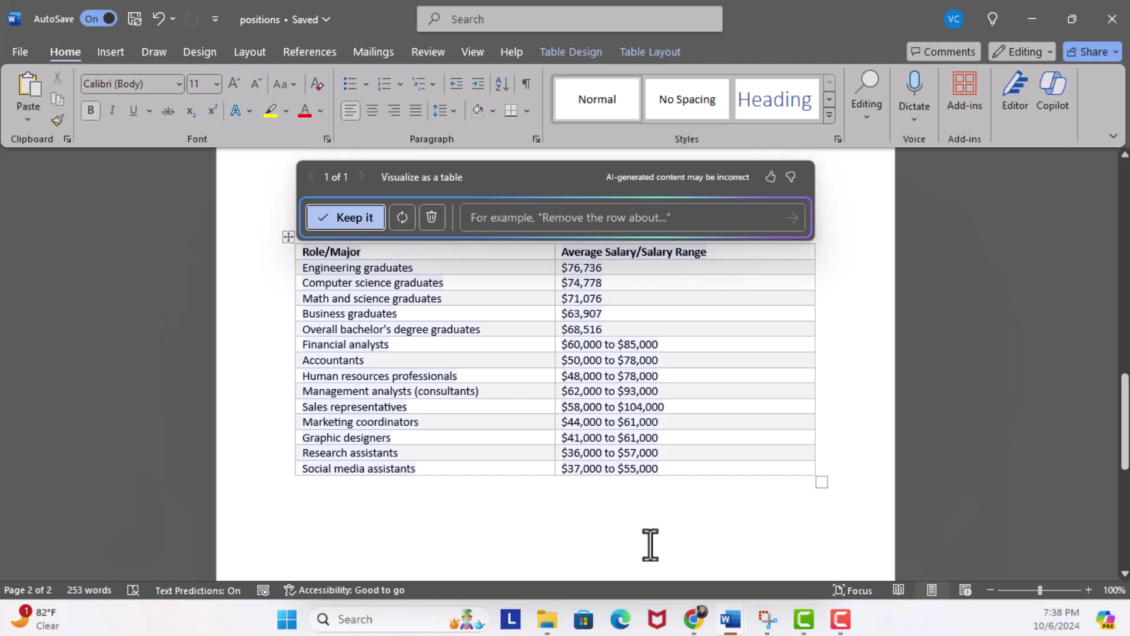
pyautogui.hotkey('alt', 'Tab')
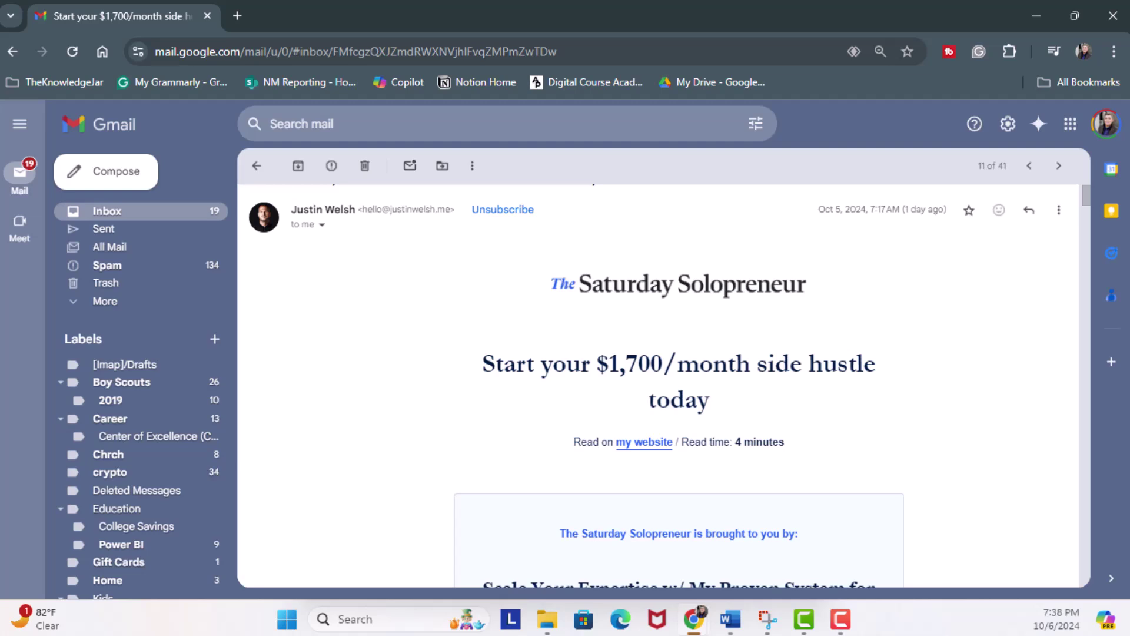
# Read through the '$1,700/month side hustle' email's steps, then switch to Document10 in Word.
pyautogui.scroll(-15, 498, 430)
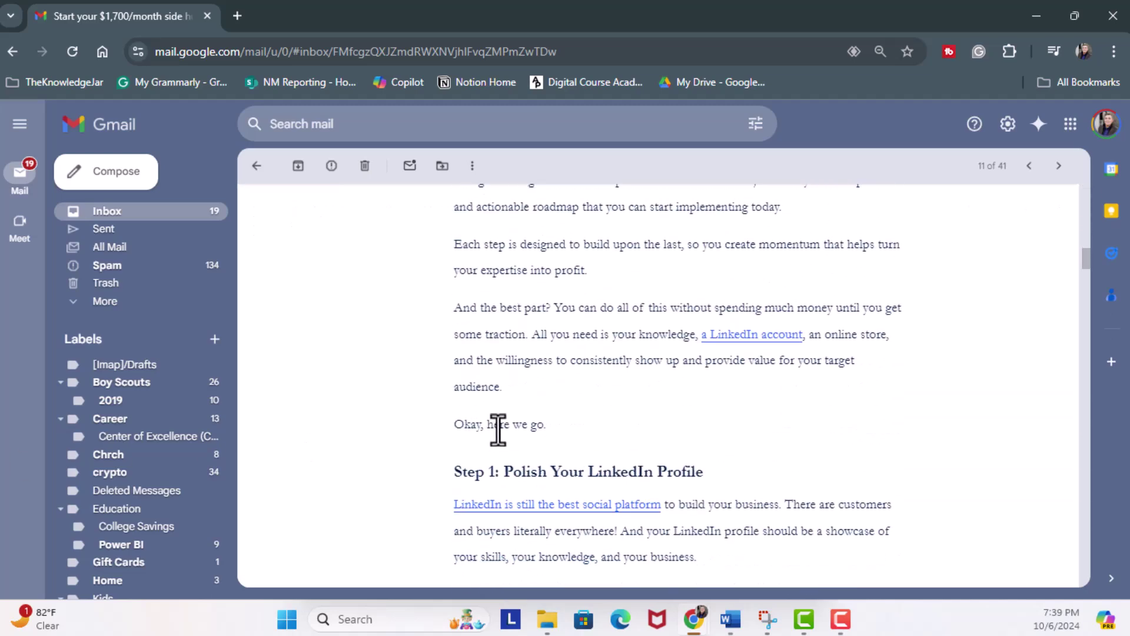
pyautogui.scroll(-3, 498, 430)
pyautogui.scroll(-6, 574, 383)
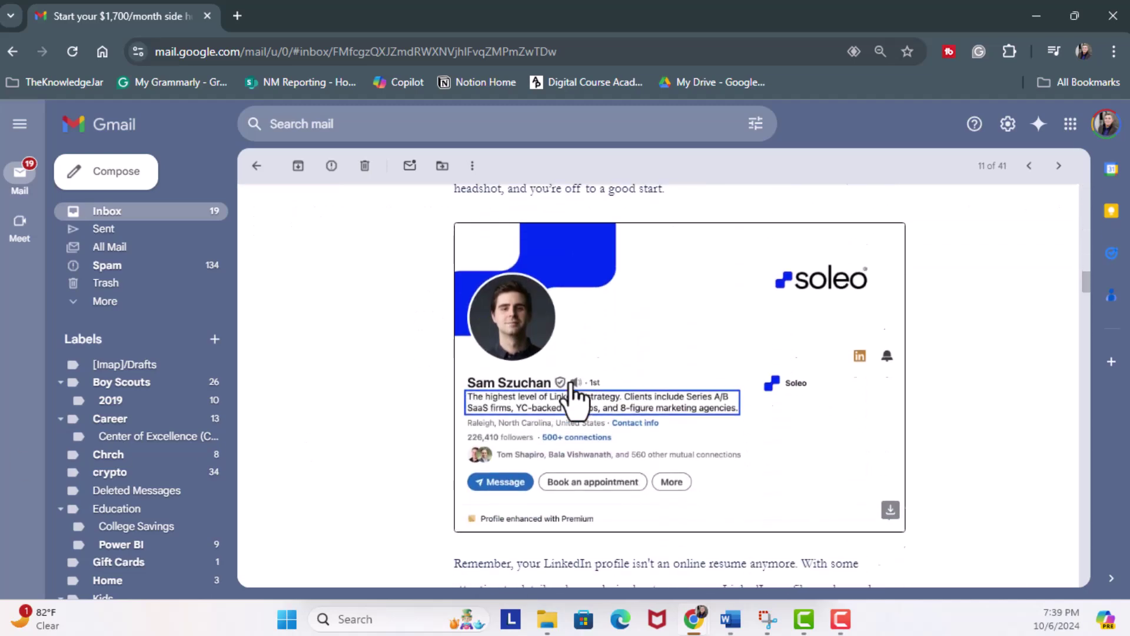
pyautogui.scroll(-20, 571, 396)
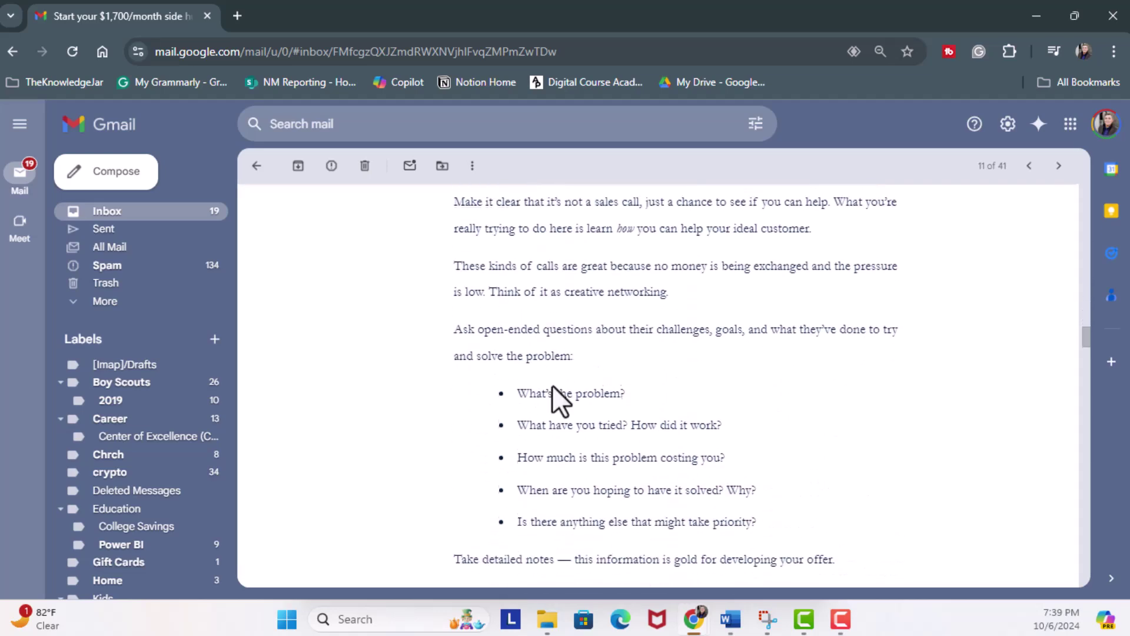
pyautogui.hotkey('alt', 'Tab')
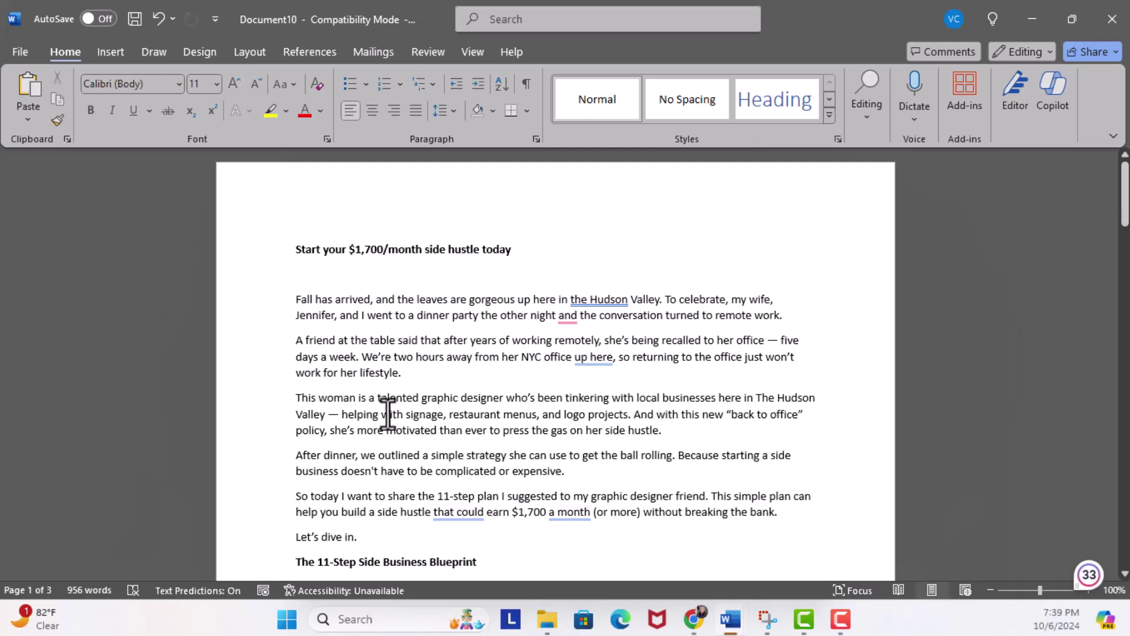
# Convert the whole side-hustle article into a six-row Step and Description table via Visualize as a Table.
pyautogui.scroll(-10, 487, 454)
pyautogui.scroll(-5, 529, 474)
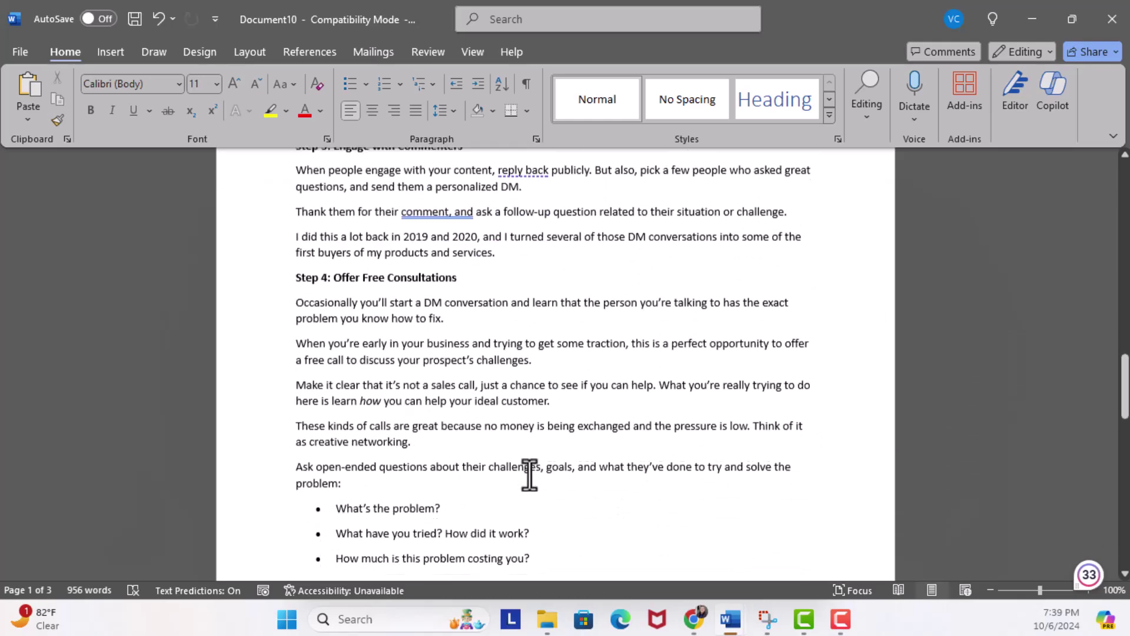
pyautogui.moveTo(295, 202); pyautogui.dragTo(140, 31)
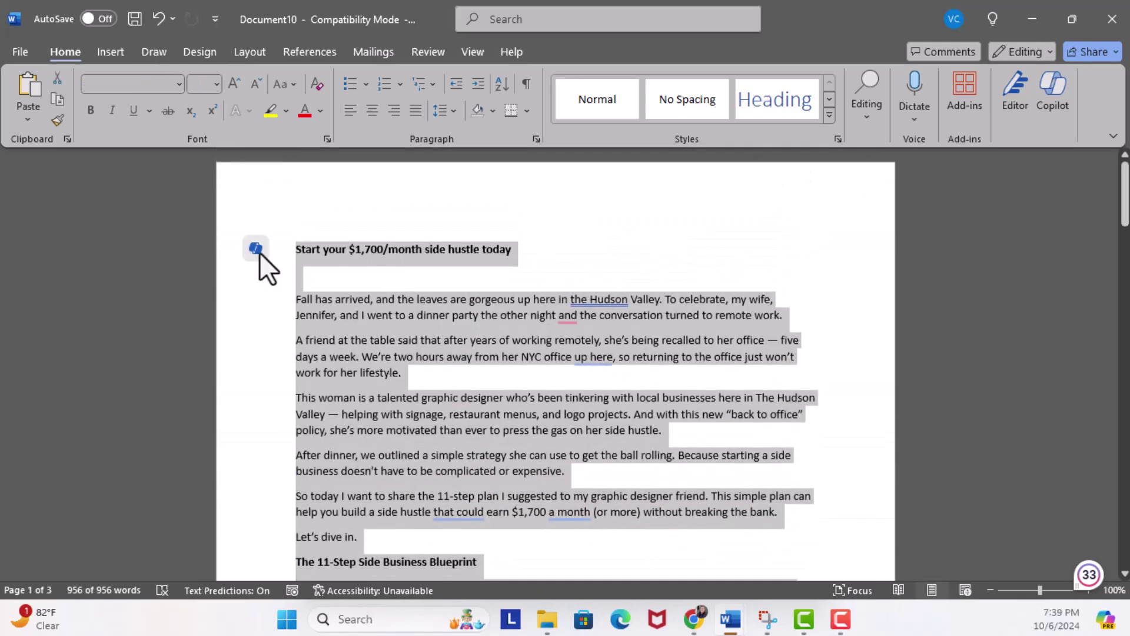
pyautogui.click(259, 252)
pyautogui.click(309, 323)
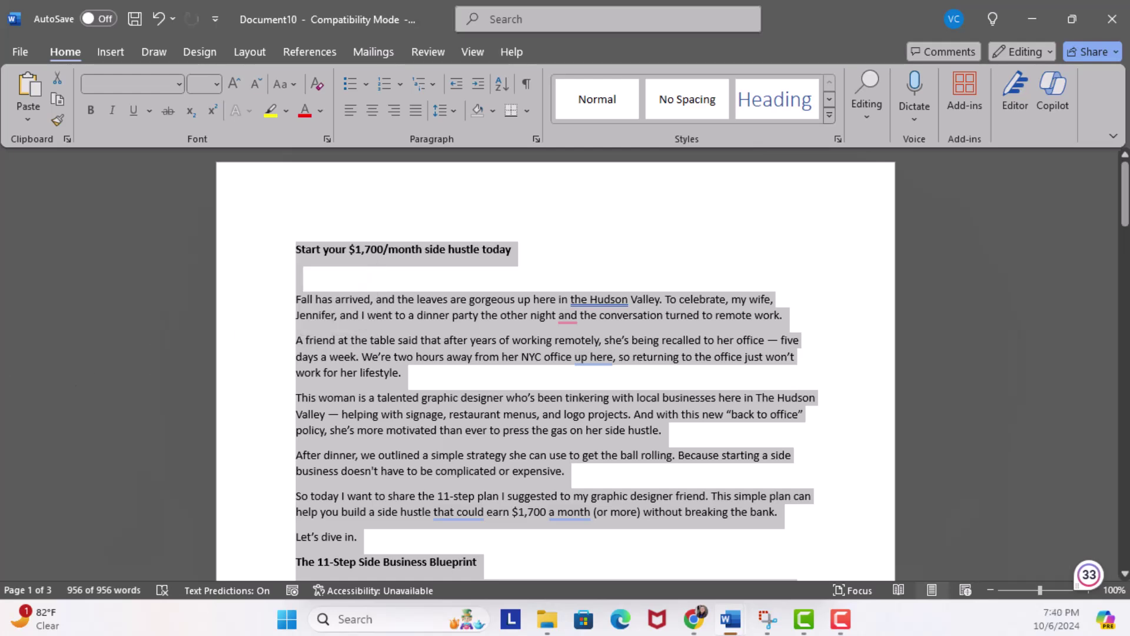